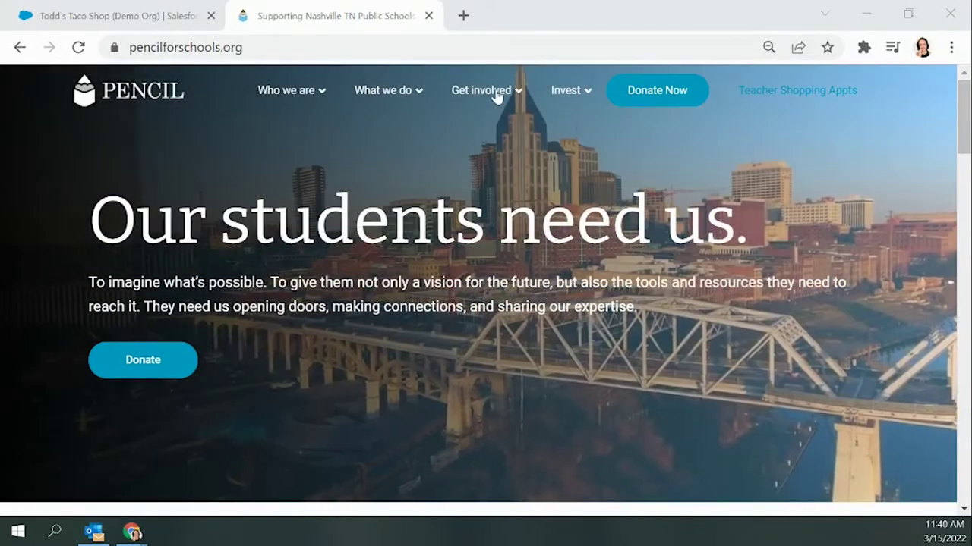
Open the PENCIL Me In page from the Get involved options and follow its Log Volunteer Hours link
left_click(494, 93)
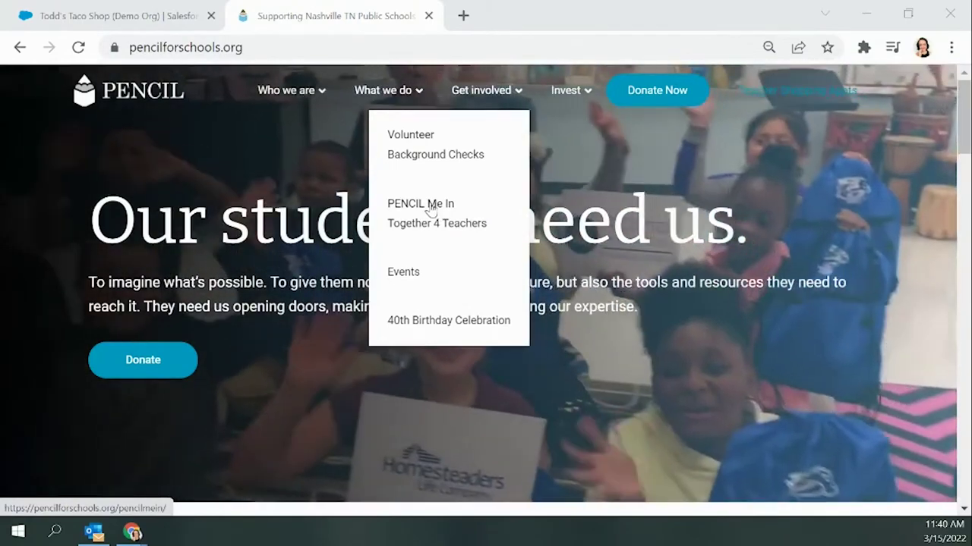
left_click(431, 209)
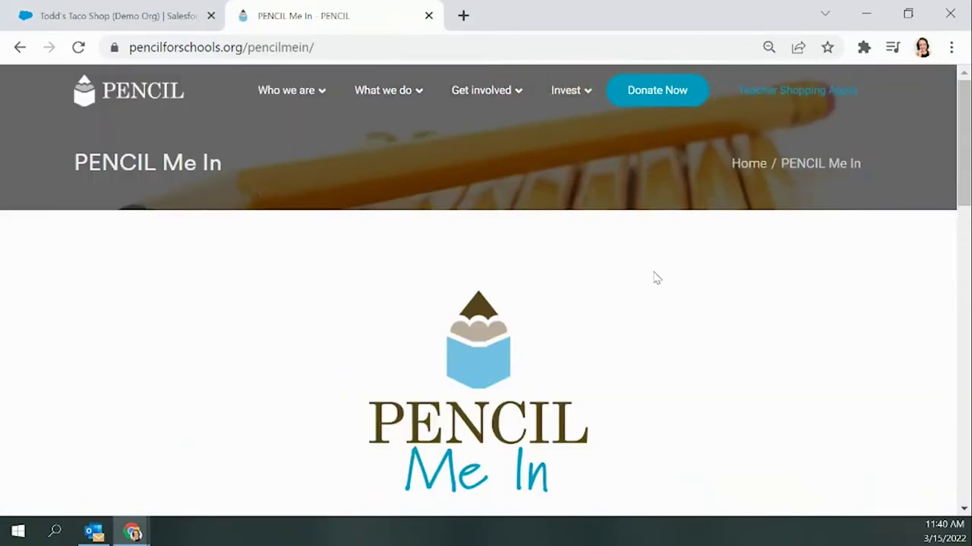
scroll(657, 278, "down", 5)
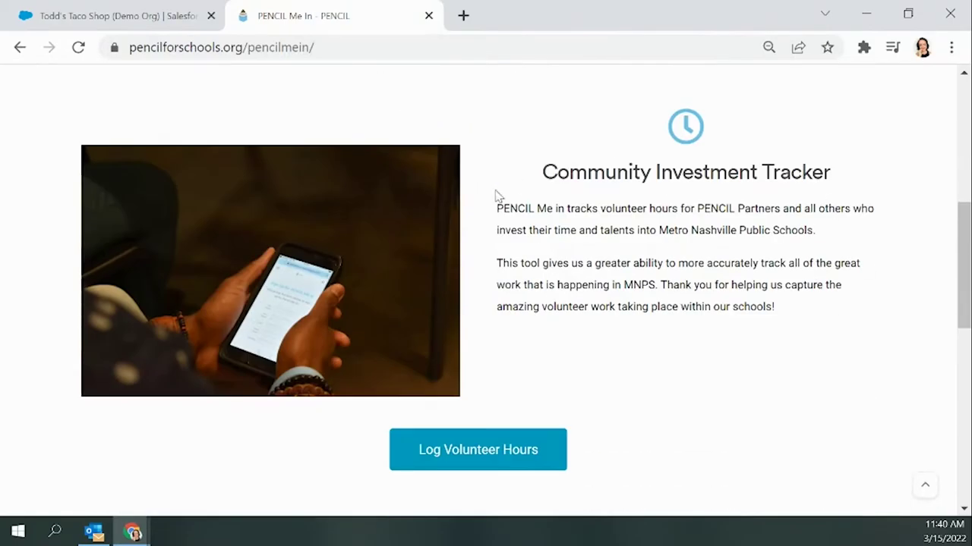
scroll(864, 203, "down", 4)
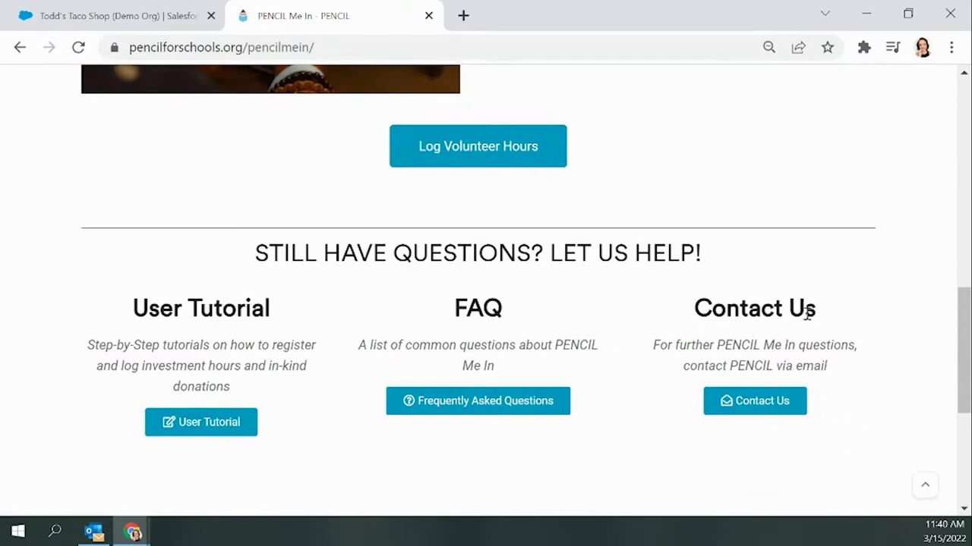
scroll(858, 375, "up", 4)
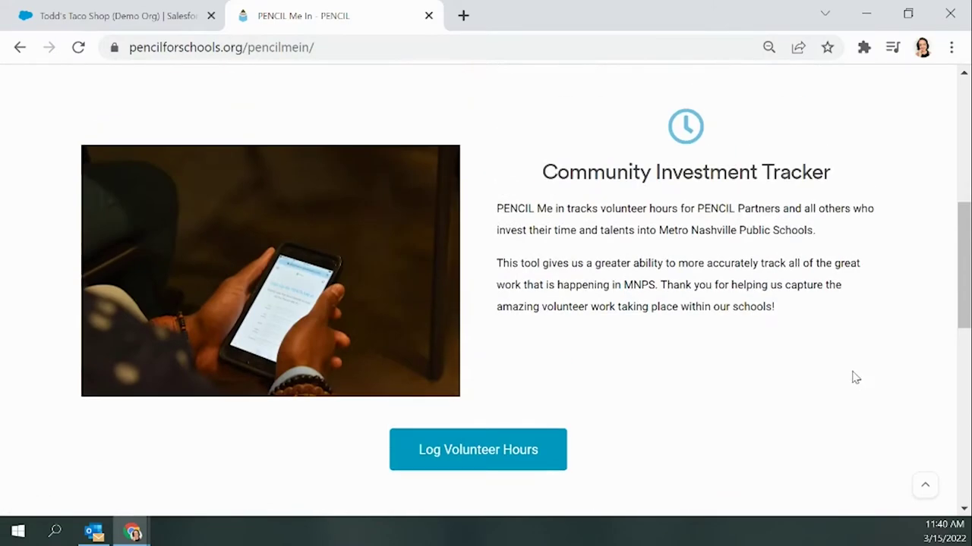
left_click(480, 450)
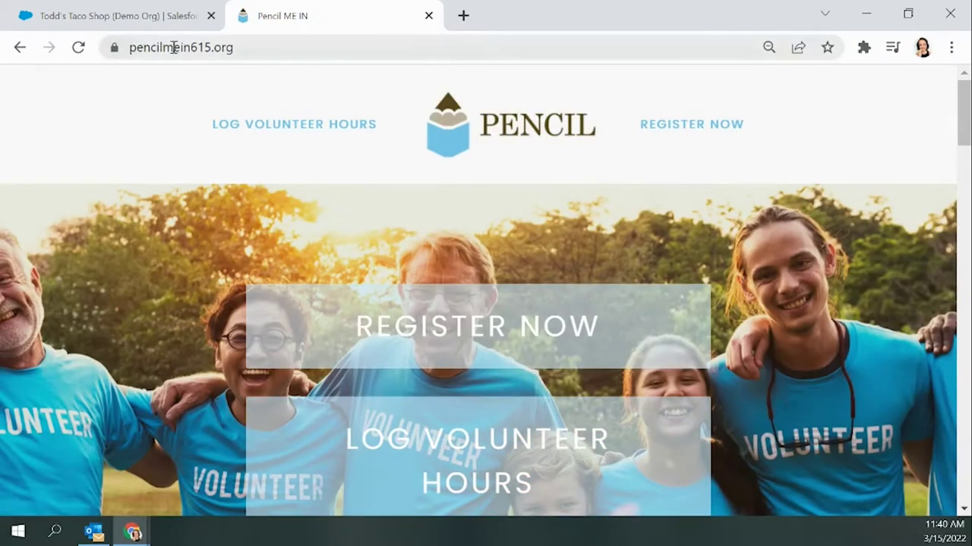
left_click(243, 50)
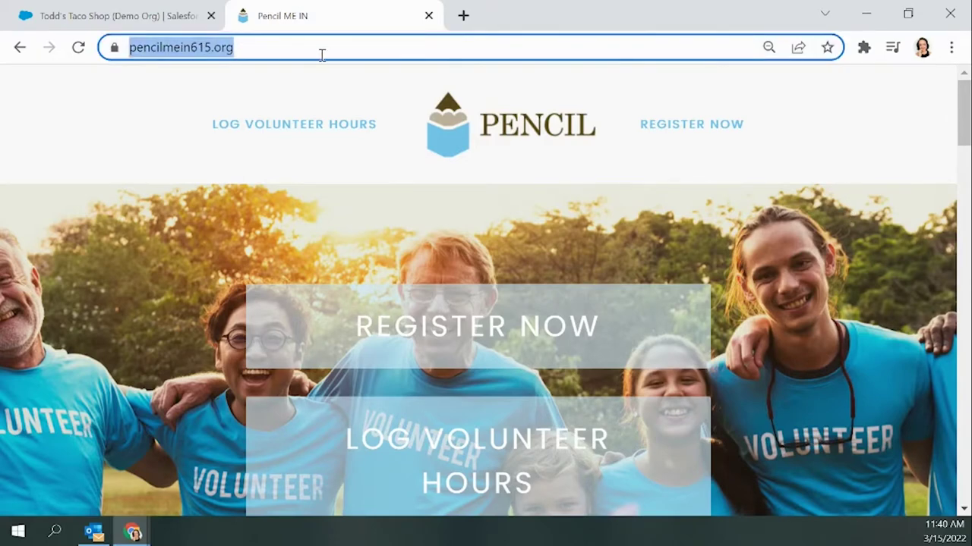
left_click(865, 220)
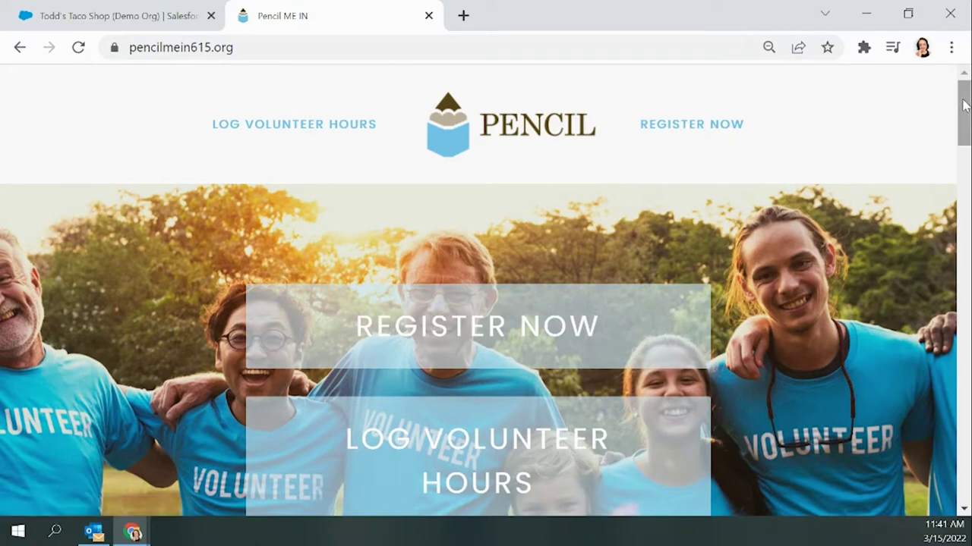
Download the calendar reminder to log hours and dismiss the download notice
mouse_move(965, 119)
left_mouse_down()
mouse_move(967, 144)
mouse_move(966, 136)
left_mouse_up()
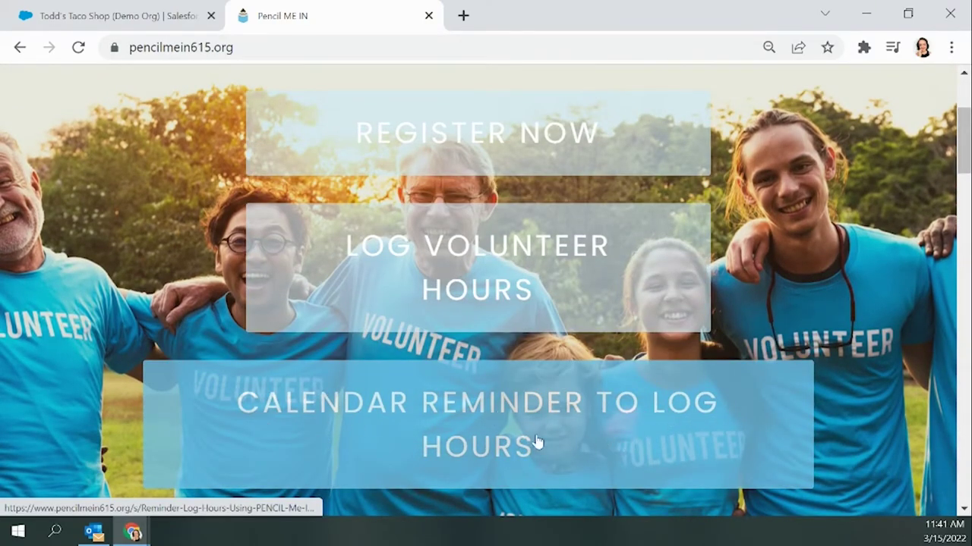
left_click(500, 419)
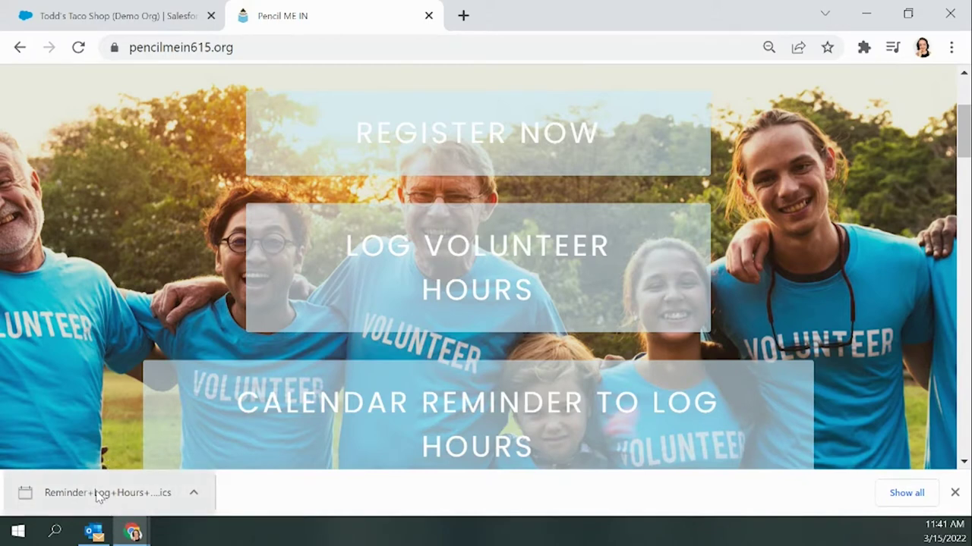
left_click(956, 493)
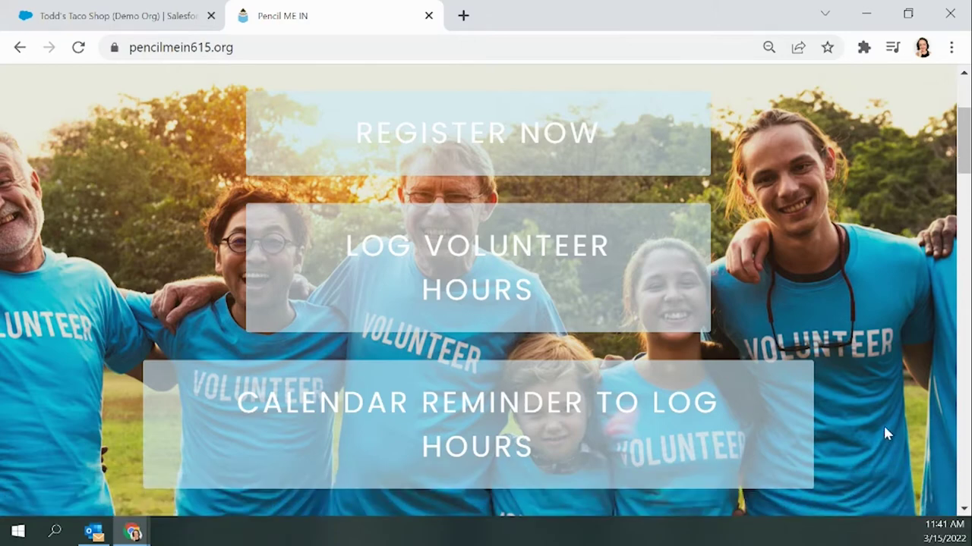
Open the Log Volunteer Hours page and bring up its entry form
scroll(839, 381, "up", 3)
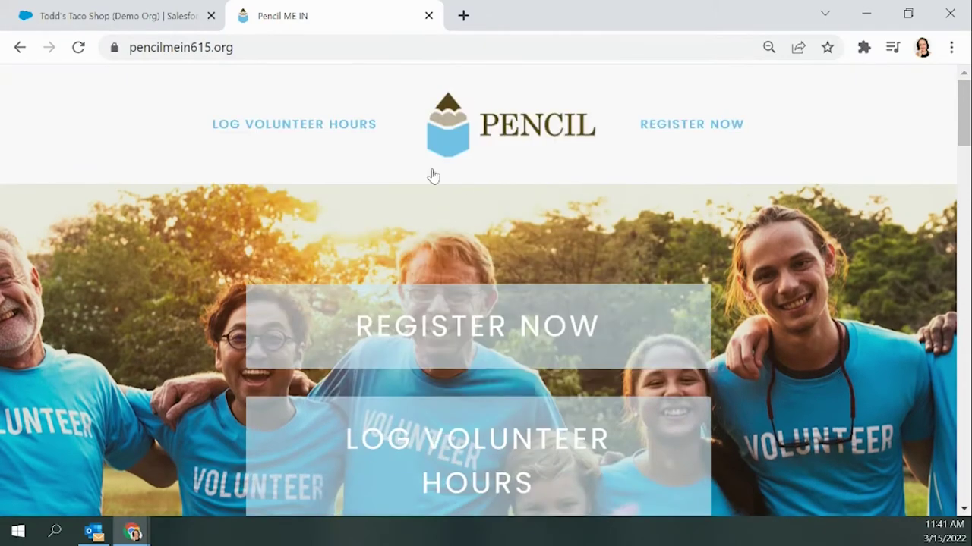
left_click(305, 126)
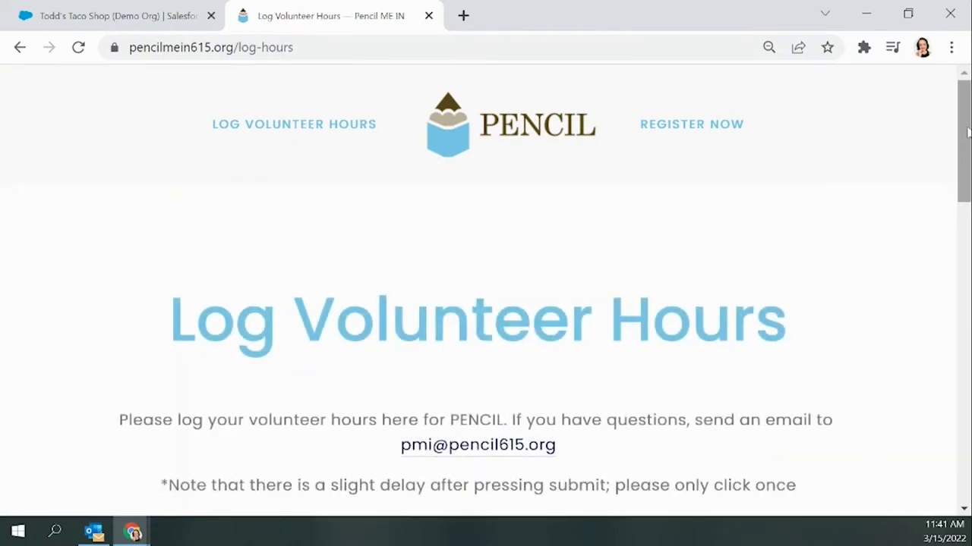
left_click_drag(966, 122, 966, 214)
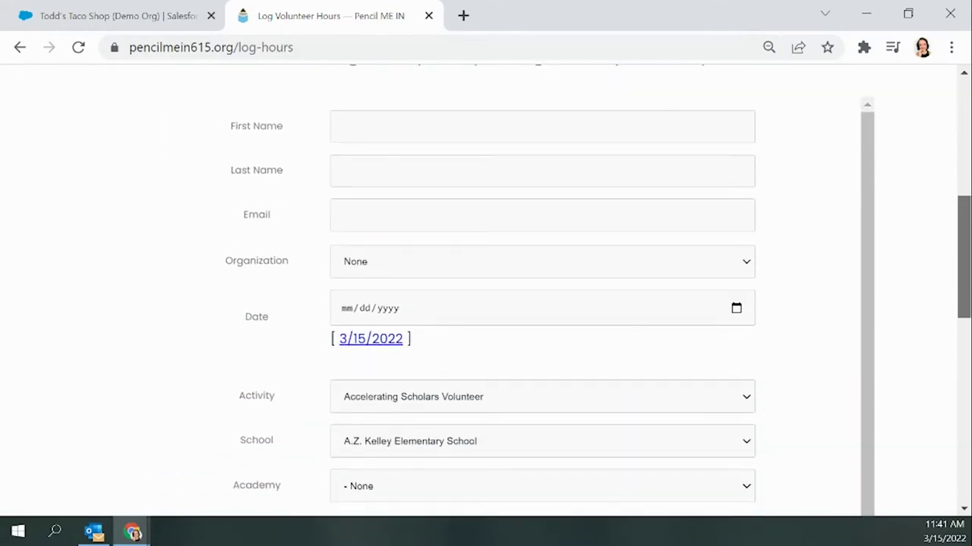
Enter the volunteer's first name, last name and email address in the log hours form
left_click(541, 123)
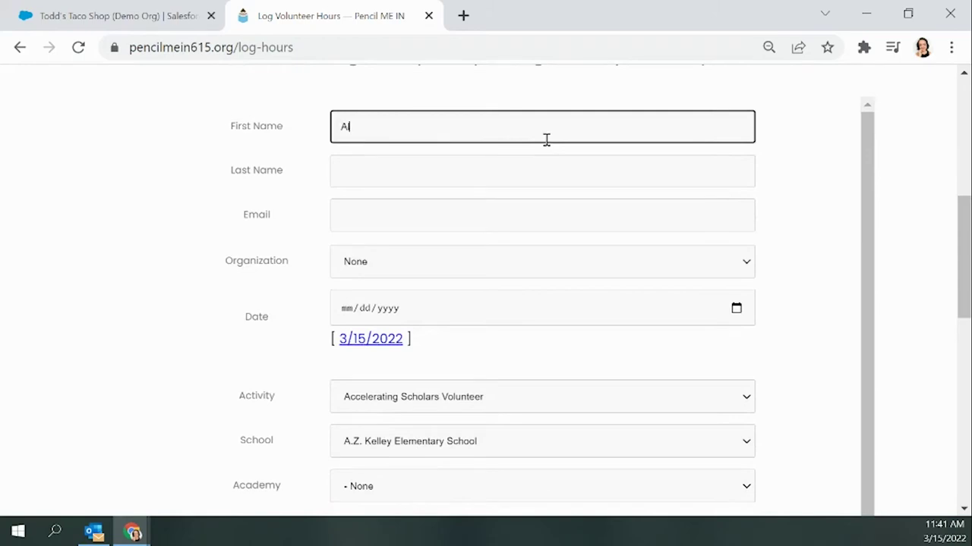
type("Alayna")
key("Tab")
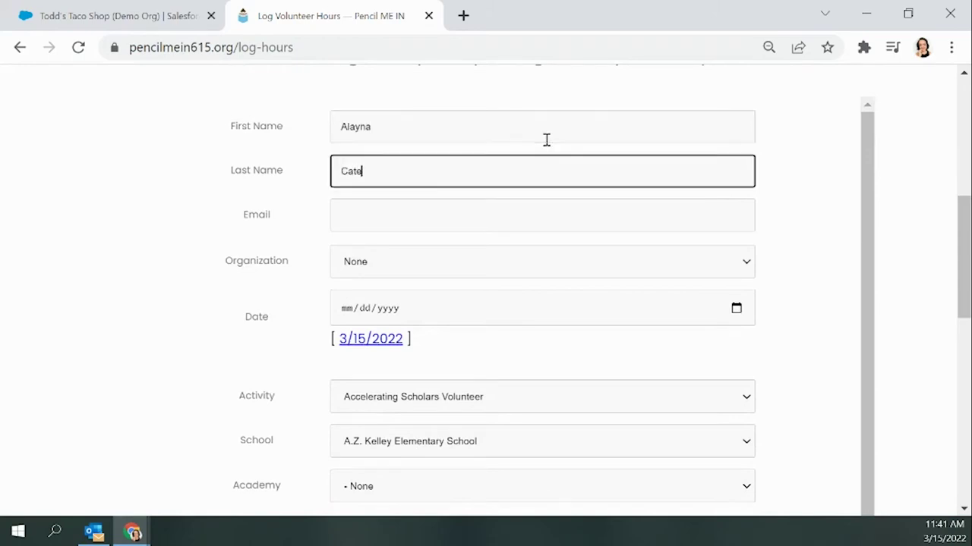
key("Tab")
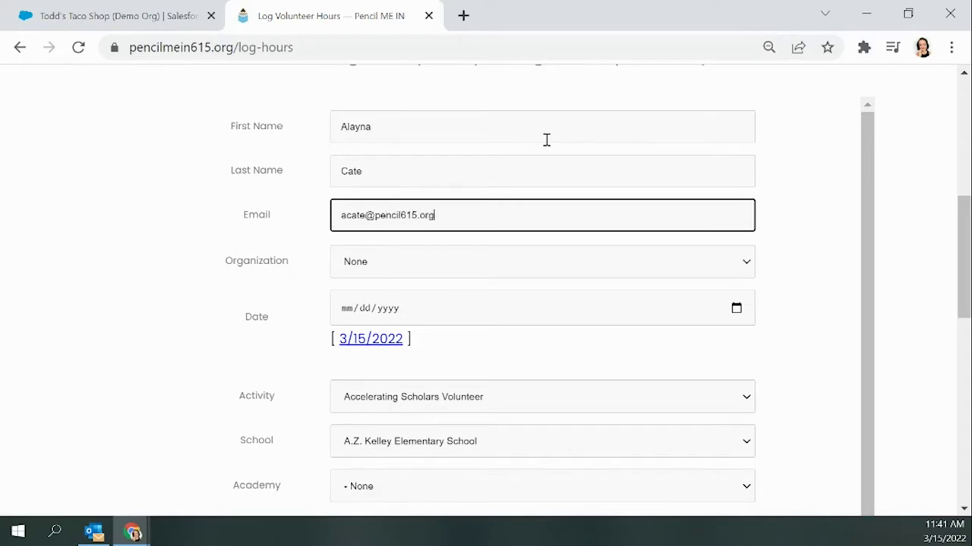
Set the organization to Todd's Taco Shop (Demo Org)
left_click(746, 264)
left_click(749, 266)
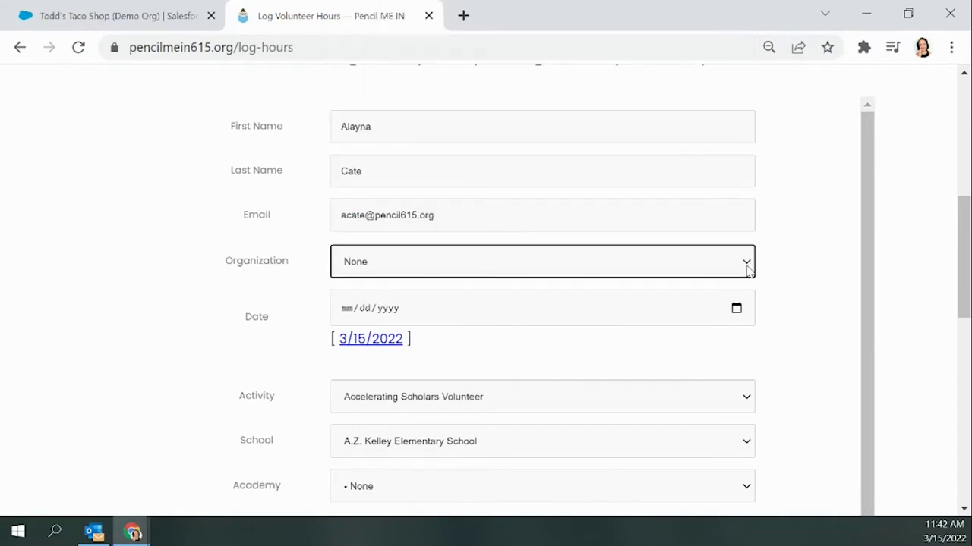
left_click(501, 267)
left_click_drag(746, 32, 743, 199)
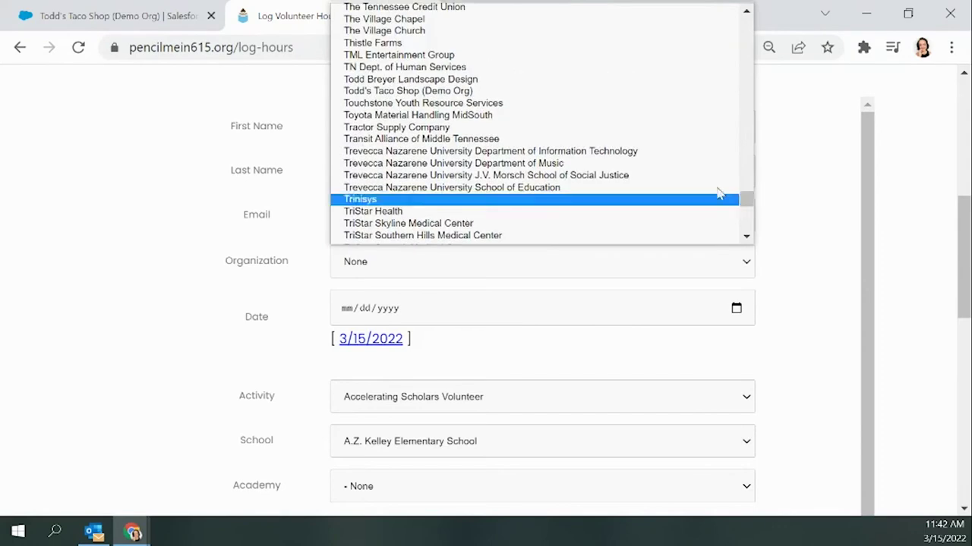
left_click(448, 91)
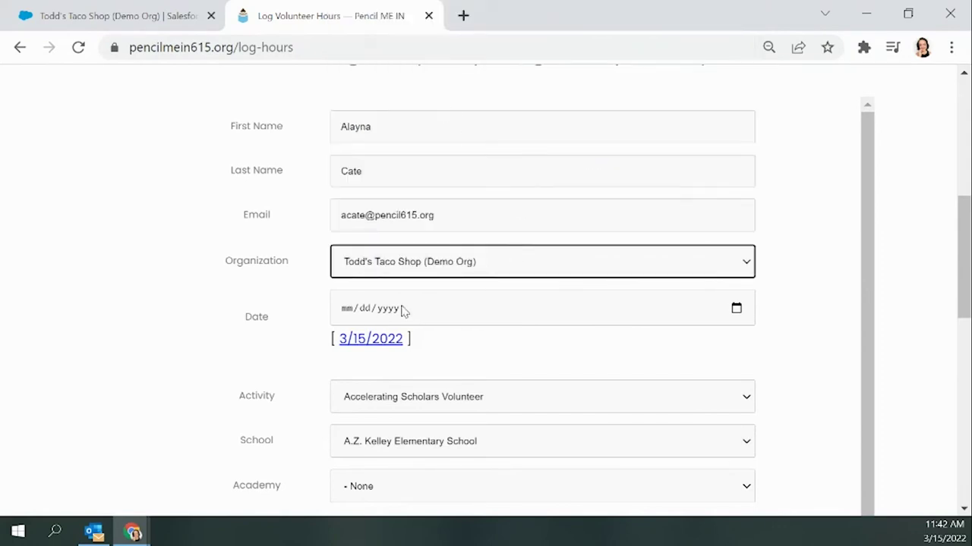
Set the volunteering date to January 3, 2022 using the calendar
left_click(346, 311)
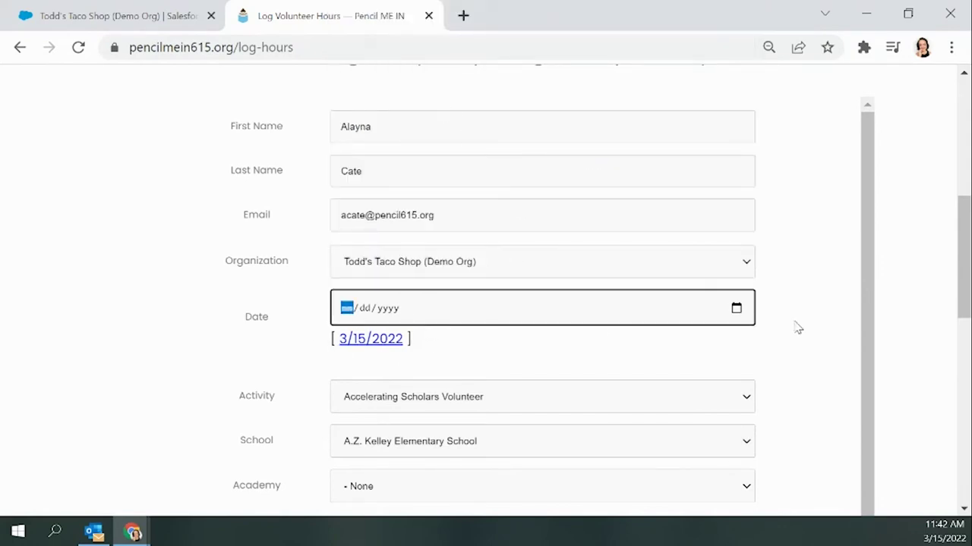
left_click(735, 308)
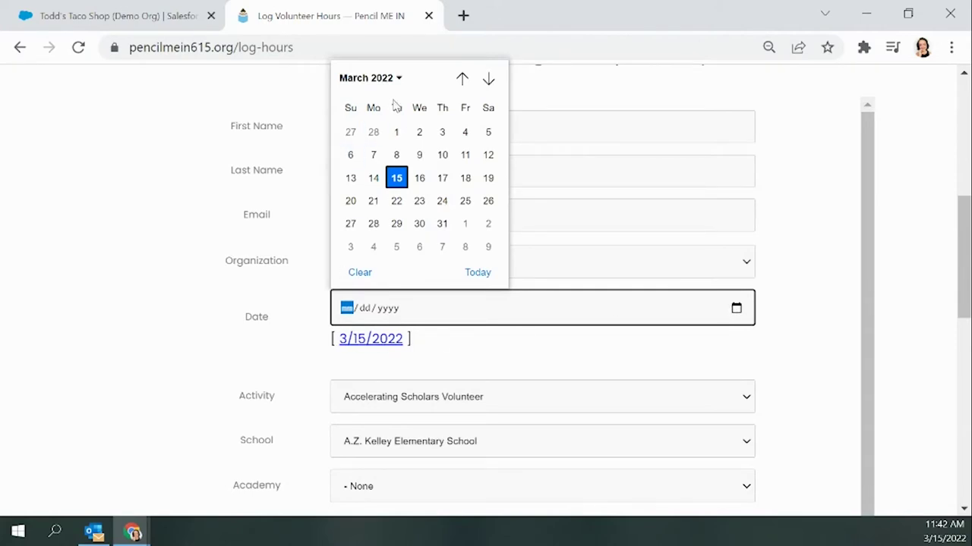
left_click(461, 78)
left_click(462, 79)
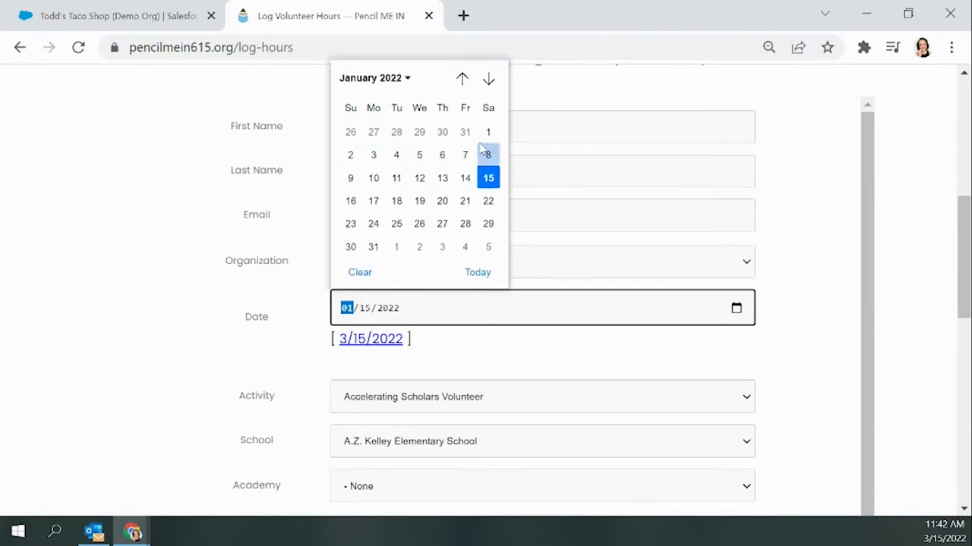
left_click(373, 155)
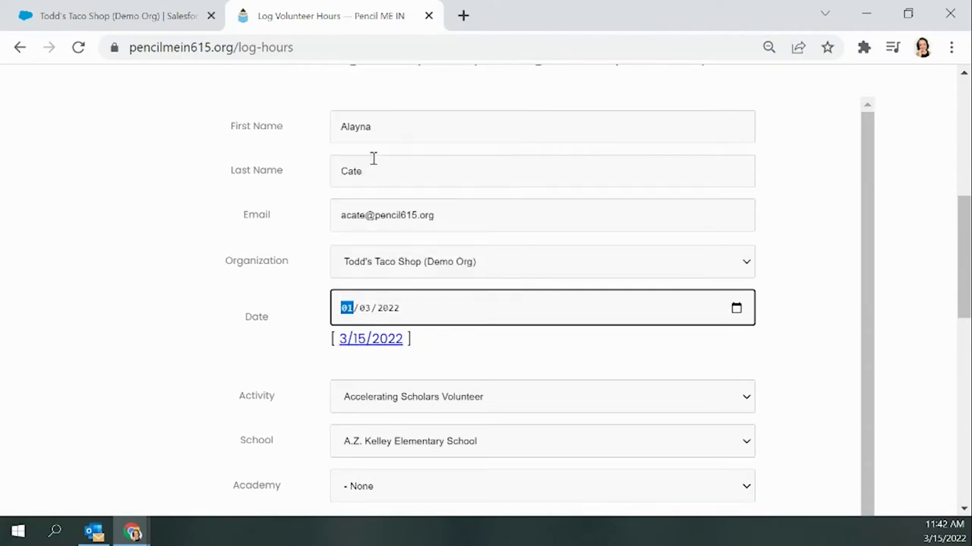
left_click(769, 314)
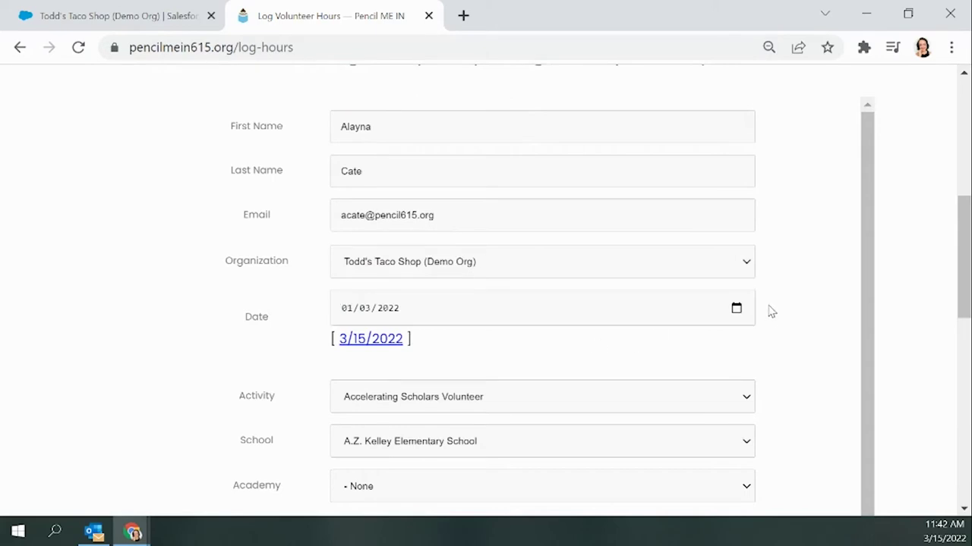
Set the activity to Celebratory Event
scroll(769, 311, "down", 2)
left_click(408, 250)
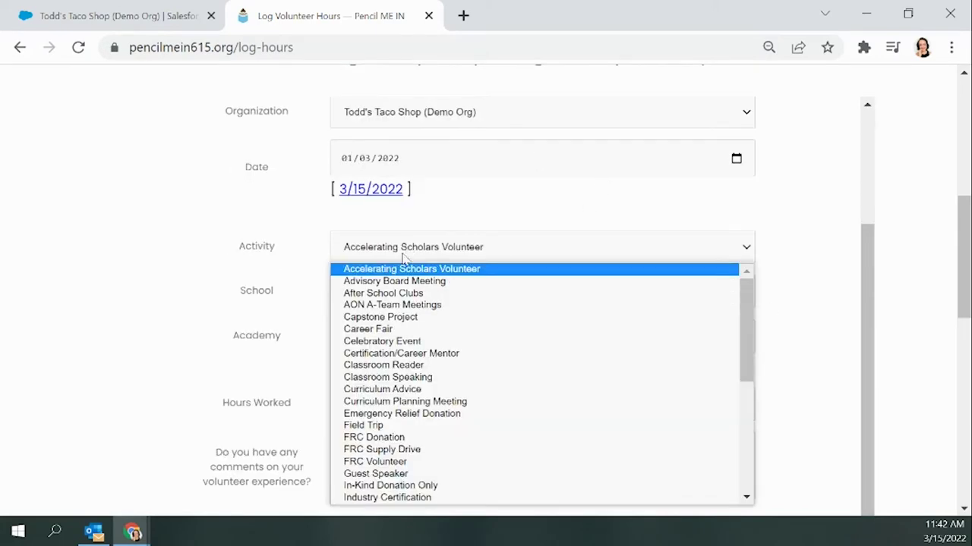
left_click(413, 343)
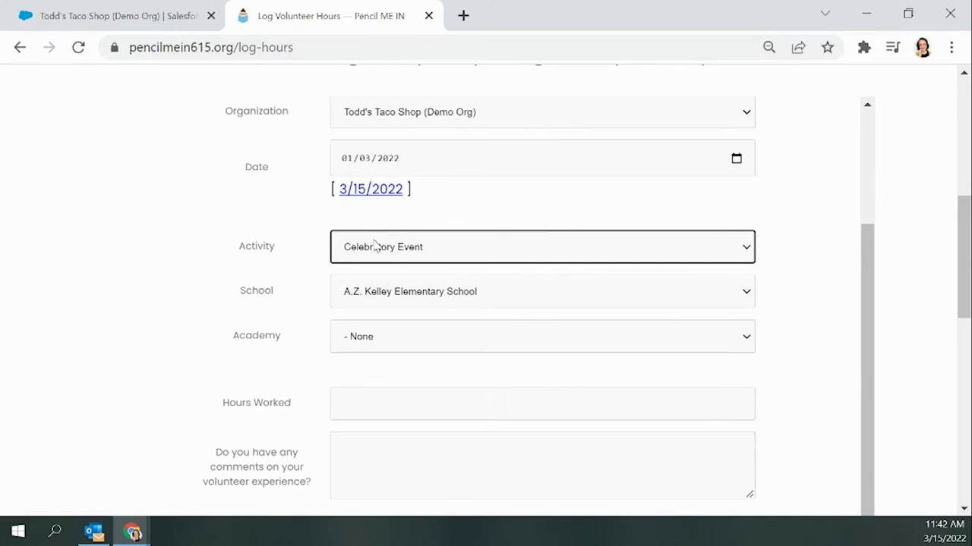
Look through the list of schools and choose MNPS as the school
left_click(366, 296)
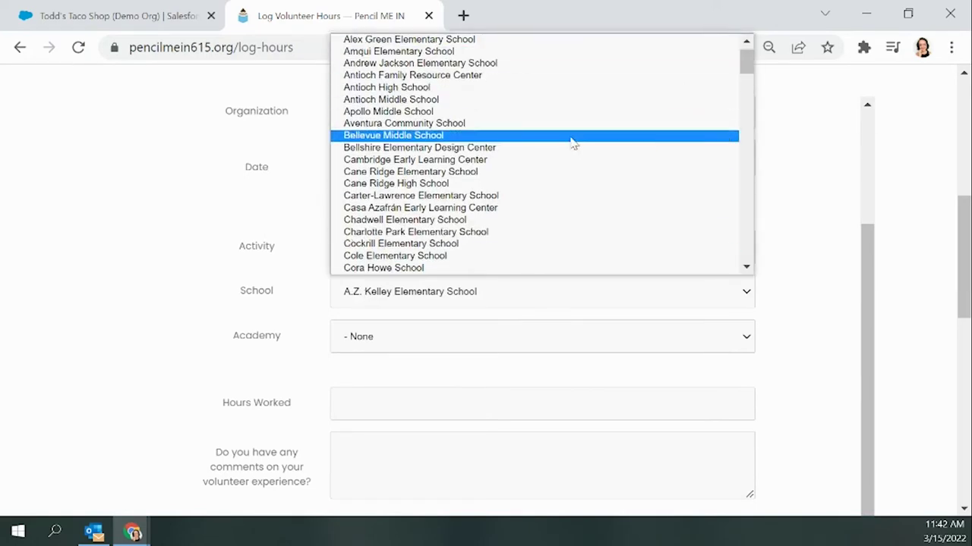
scroll(542, 144, "down", 20)
scroll(542, 143, "down", 1)
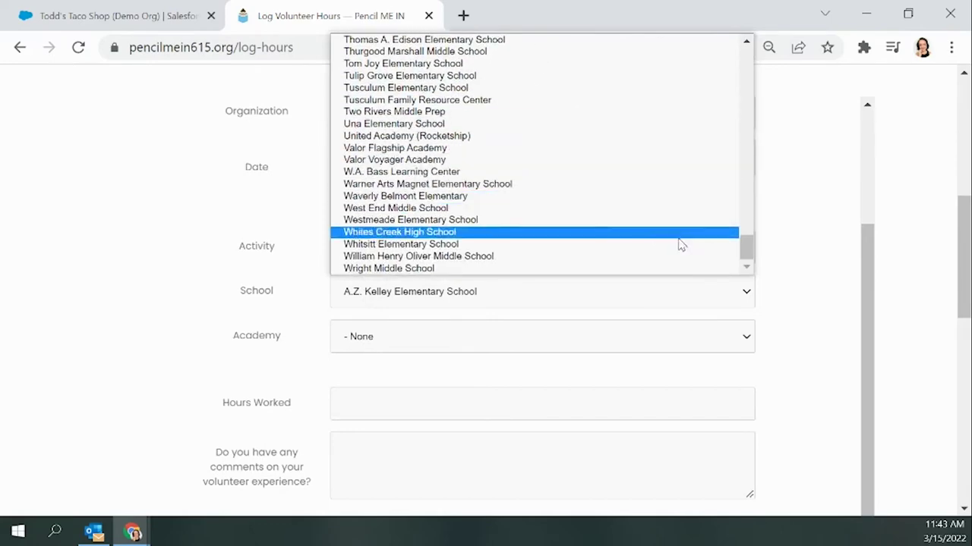
left_click_drag(745, 258, 699, 189)
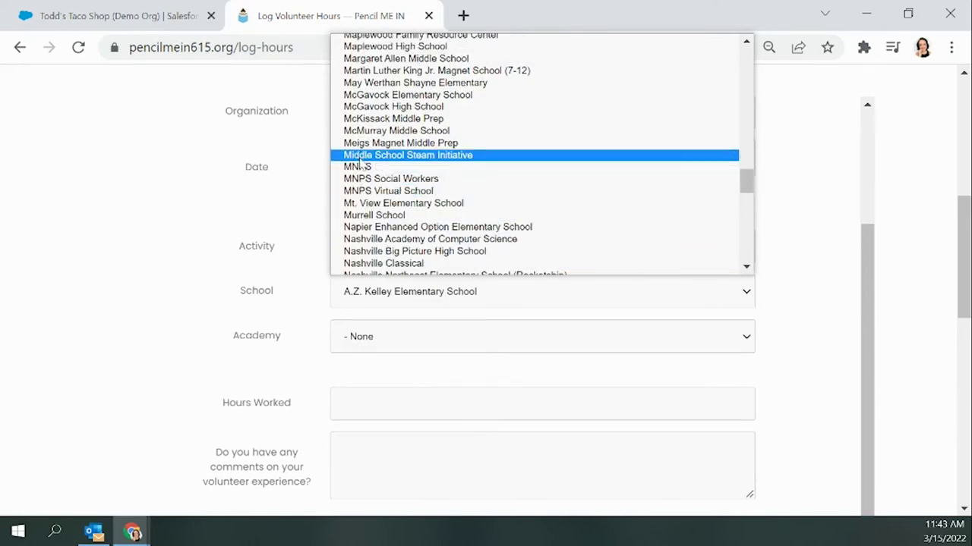
left_click(456, 170)
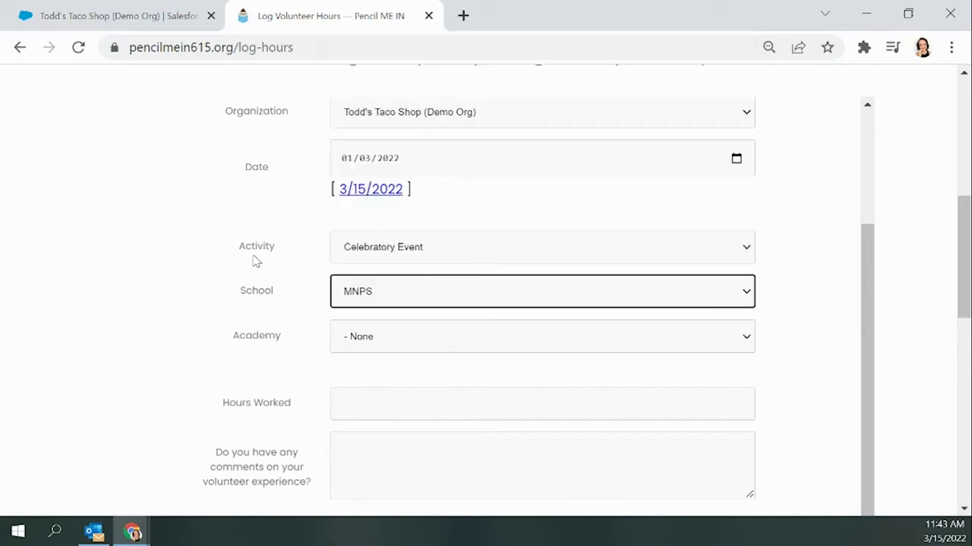
Examine the available academy options and close the list without choosing one
left_click(378, 346)
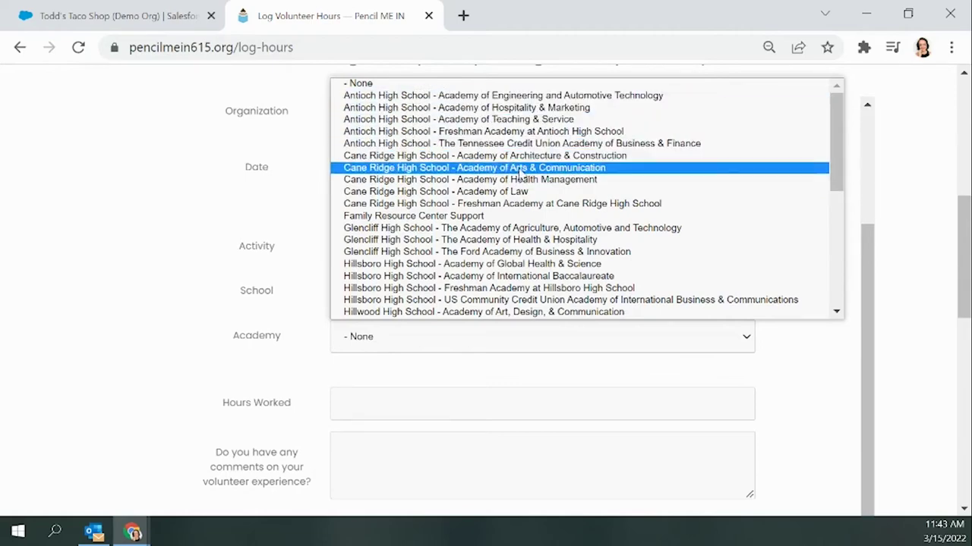
mouse_move(833, 143)
left_mouse_down()
mouse_move(830, 268)
mouse_move(841, 126)
left_mouse_up()
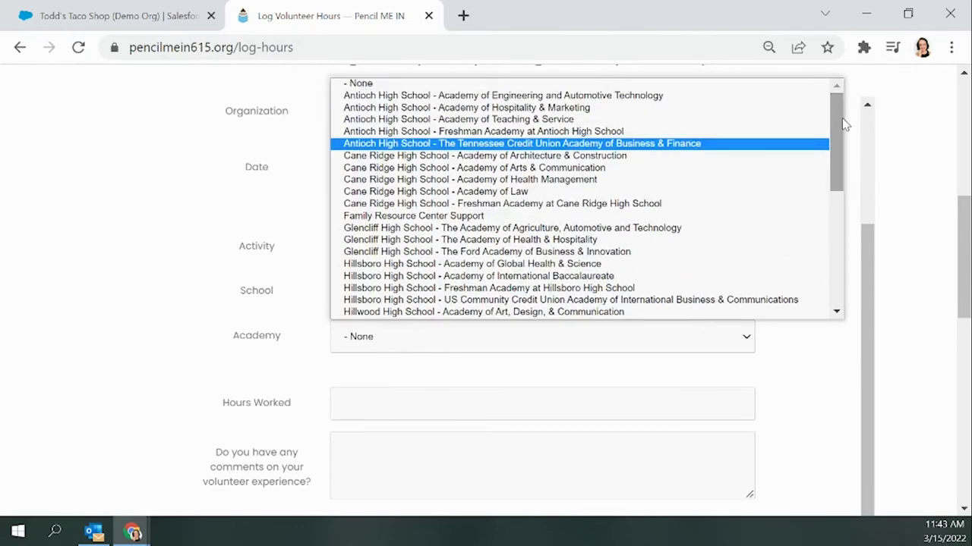
left_click(860, 140)
Enter 3 as the hours worked and add the volunteer experience comment "It was a lovely event at MNPS!"
scroll(807, 217, "down", 2)
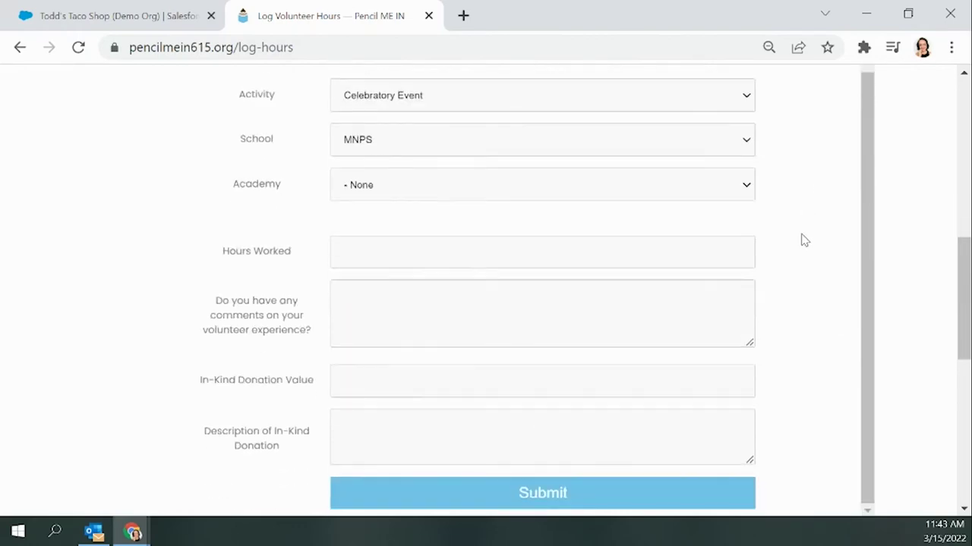
left_click(467, 266)
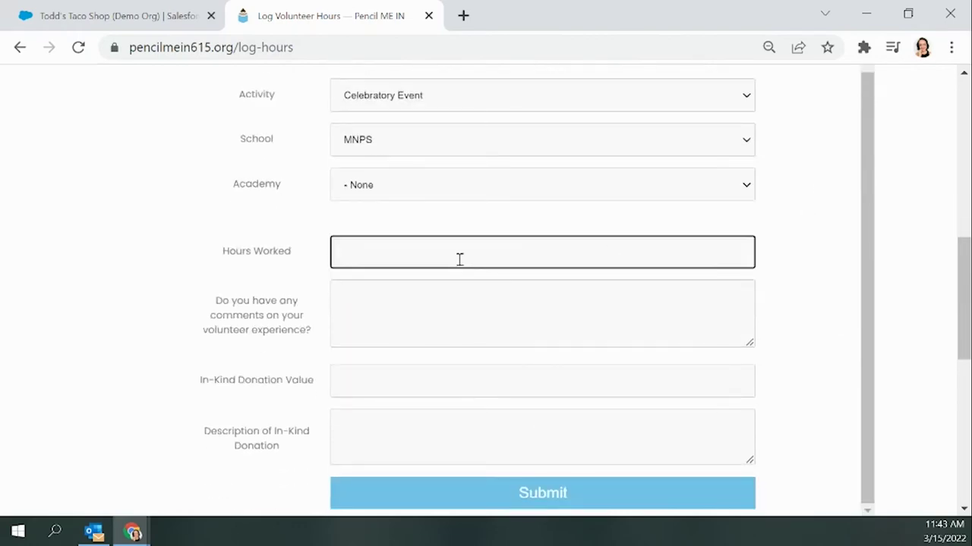
left_click(472, 305)
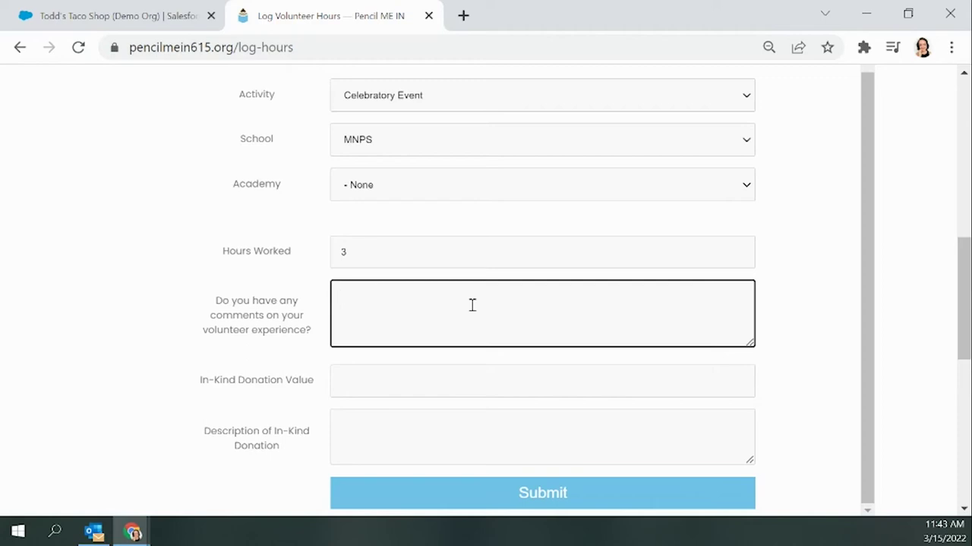
type("was a lovely event at MNPS!")
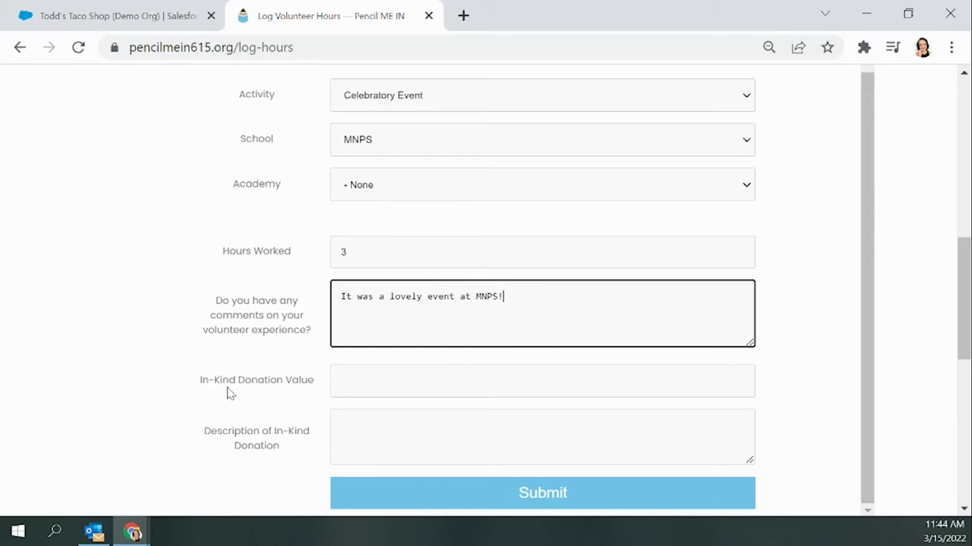
Set the in-kind donation value to 200 and describe the donation as "Time and resources (tacos, silverware, etc.)"
left_click(339, 383)
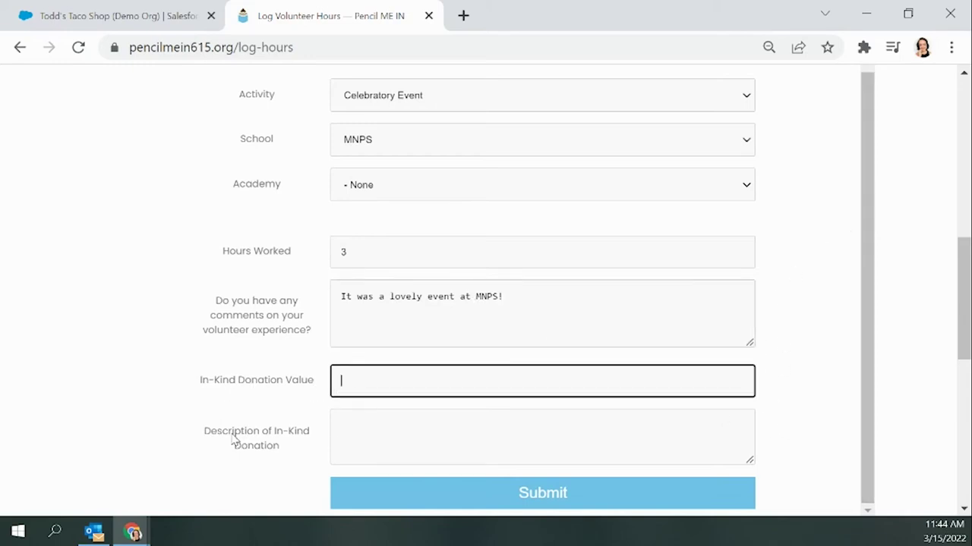
left_click(371, 445)
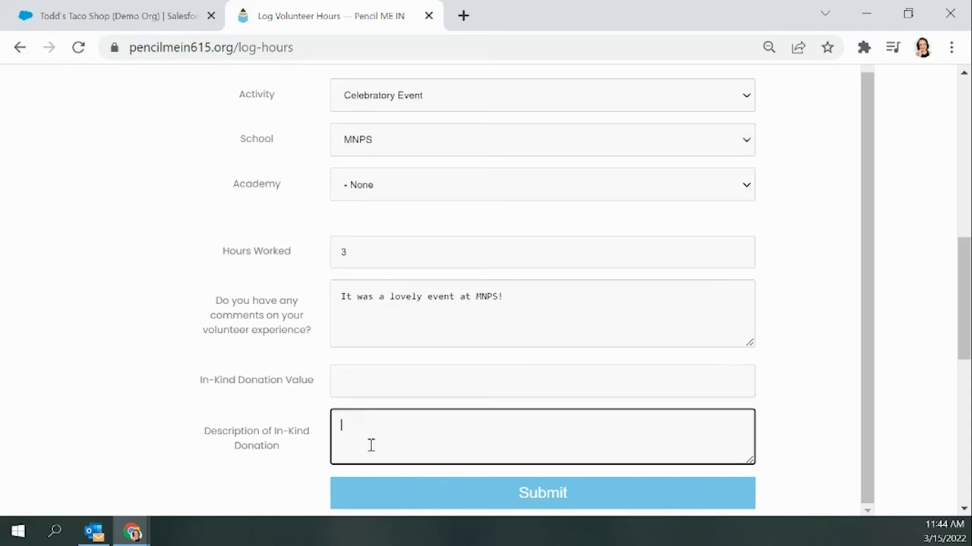
left_click(358, 373)
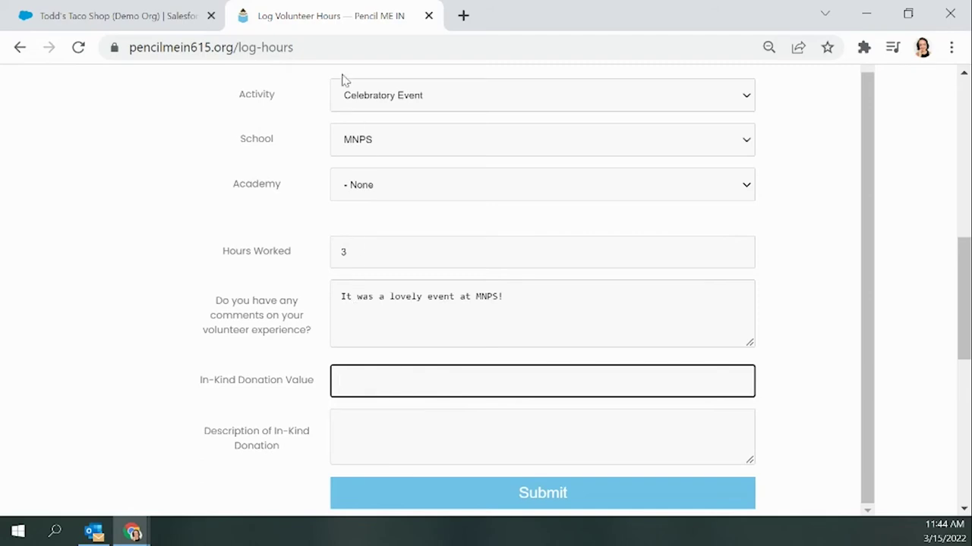
left_click_drag(863, 251, 857, 296)
key("Tab")
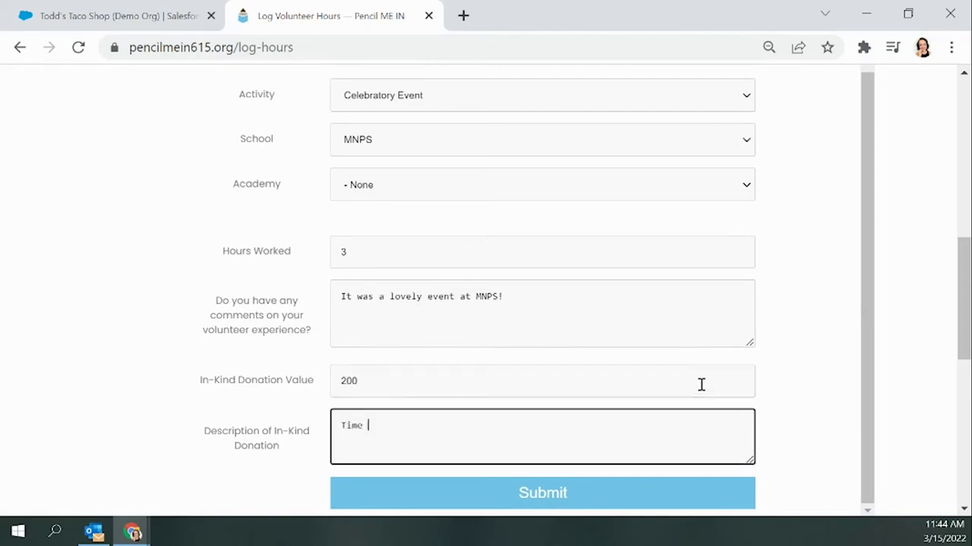
type("Time and resources (tacos,")
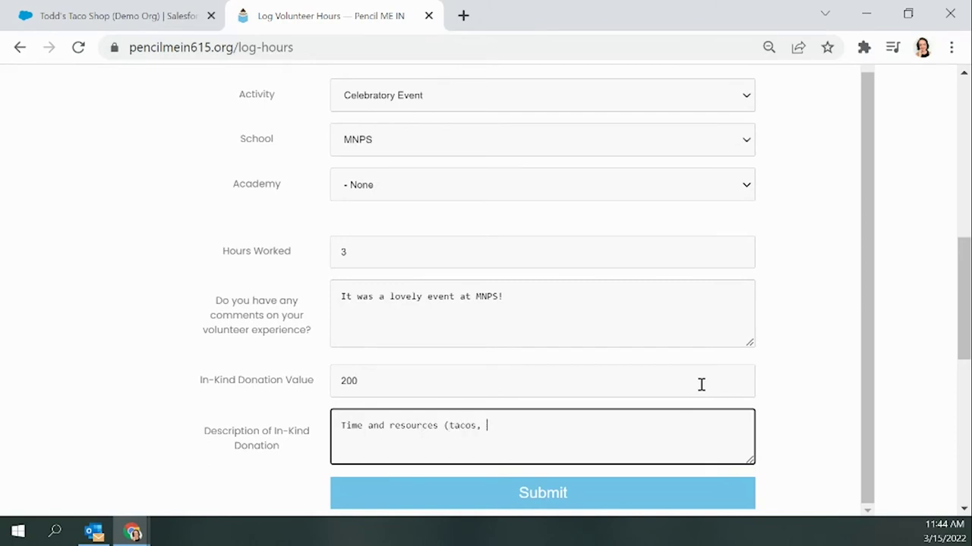
type(" silverware, etc.)")
Review the completed entries and submit the volunteer hours form
scroll(860, 145, "up", 2)
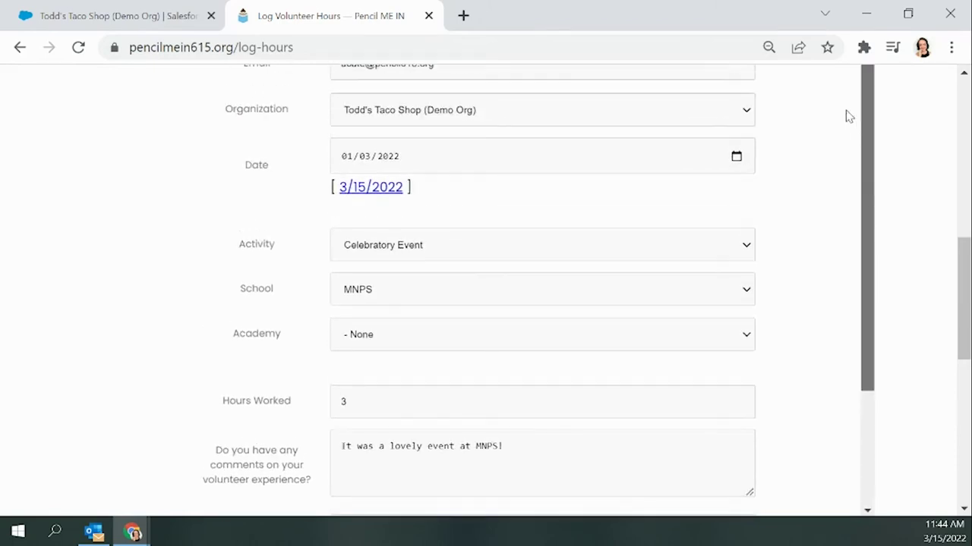
scroll(850, 167, "down", 2)
left_click(533, 493)
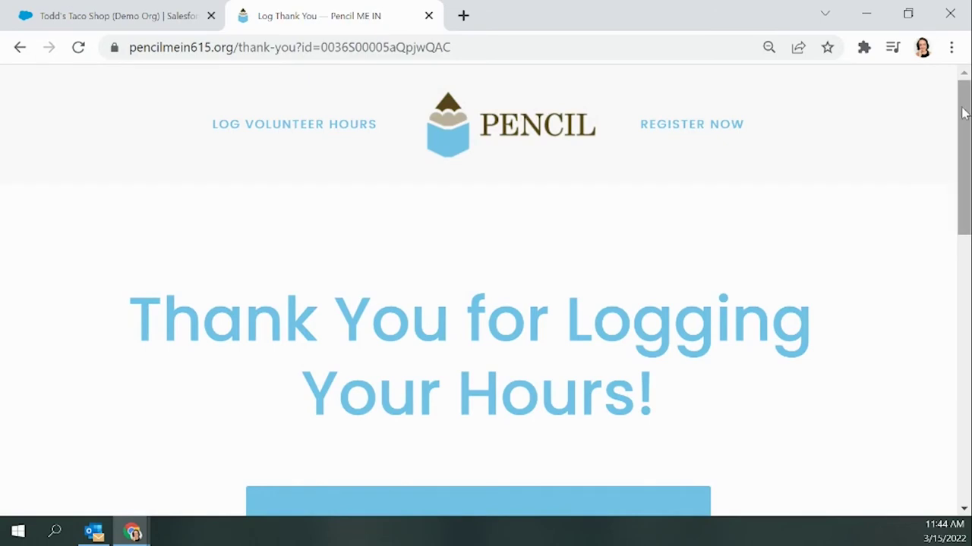
Open the individual volunteer hours report and examine the volunteer's total hours, their value and the list of logged activities
left_click_drag(963, 112, 966, 214)
left_click(475, 258)
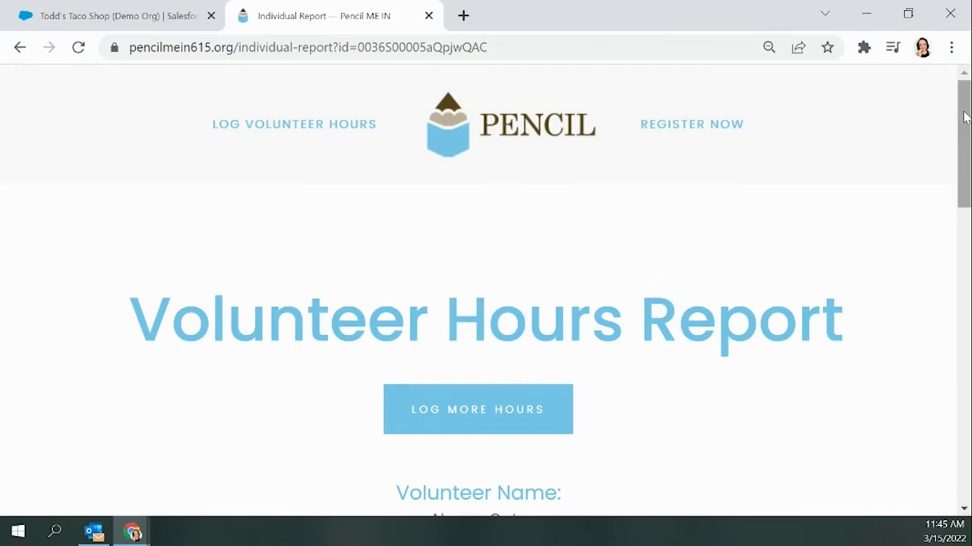
left_click_drag(964, 117, 963, 233)
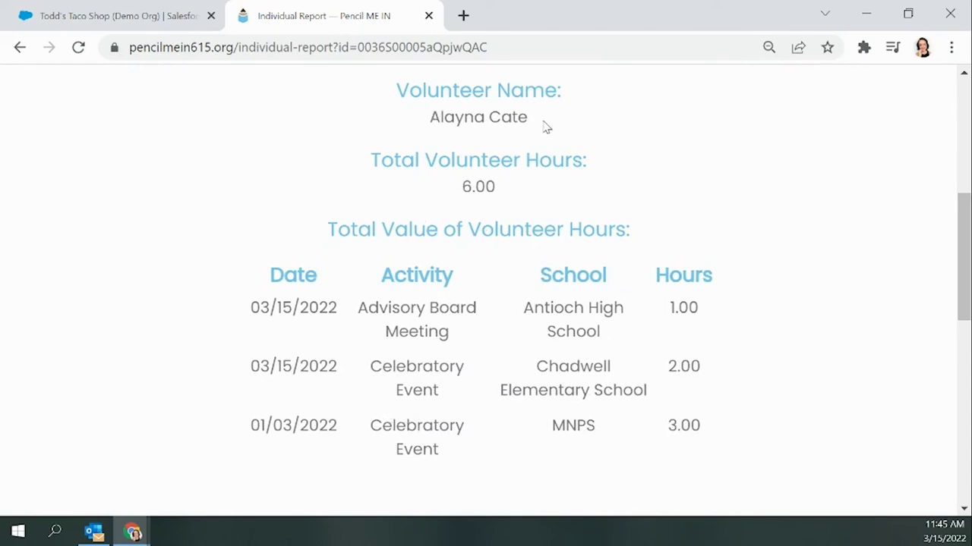
left_click_drag(510, 193, 445, 202)
left_click(437, 206)
left_click_drag(440, 244, 488, 260)
left_click(487, 256)
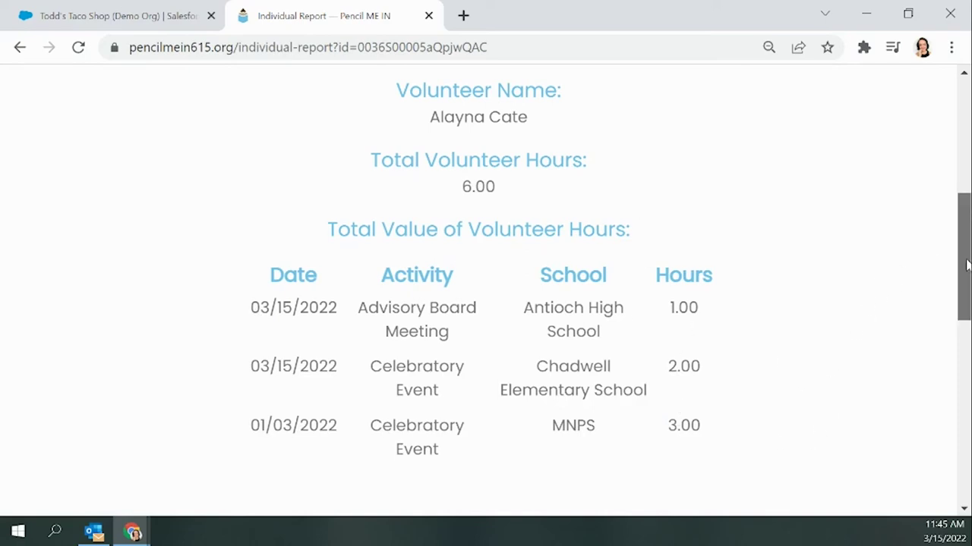
left_click_drag(967, 263, 965, 300)
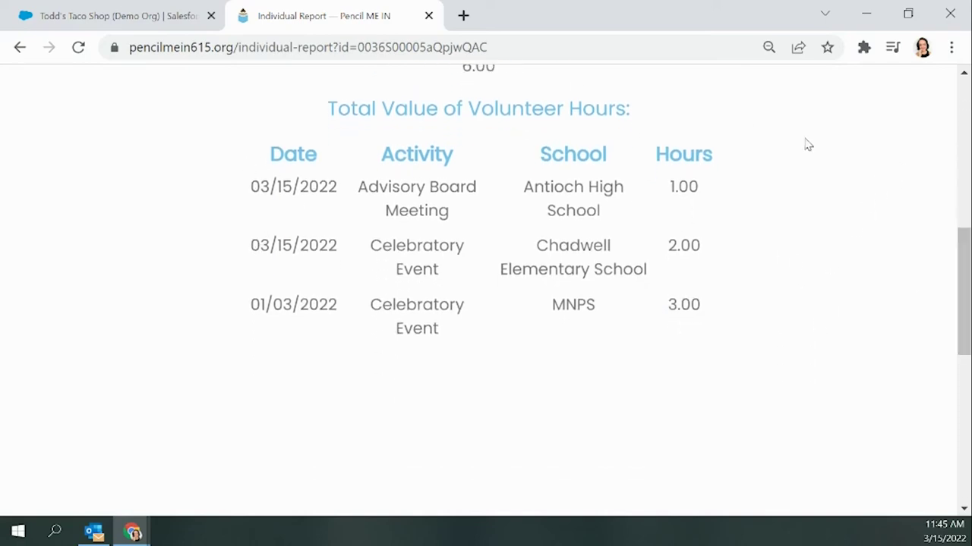
mouse_move(966, 286)
left_mouse_down()
mouse_move(961, 314)
mouse_move(961, 243)
mouse_move(941, 217)
mouse_move(908, 121)
left_mouse_up()
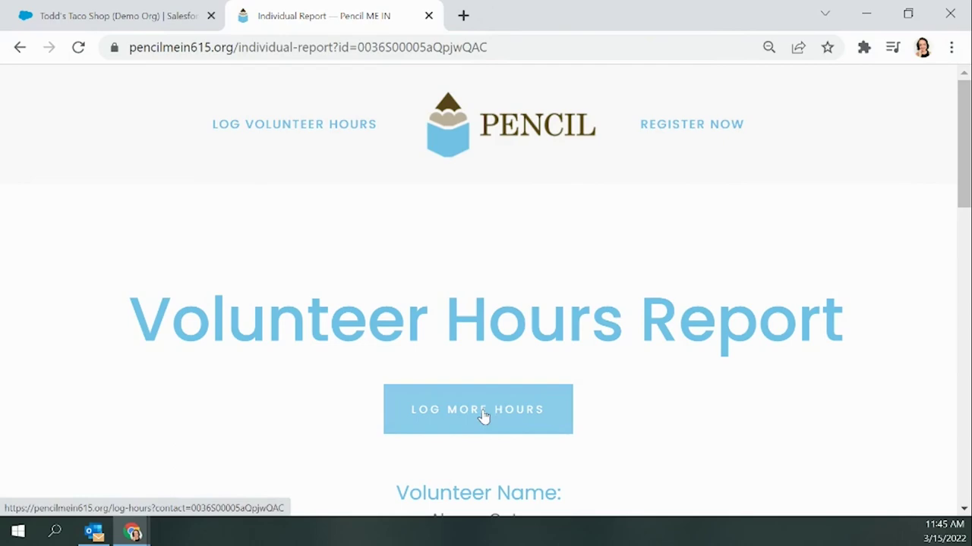
Go to the PENCIL home page and look through its registration and hour-logging options, contact note and introduction
left_click(520, 131)
scroll(751, 262, "down", 8)
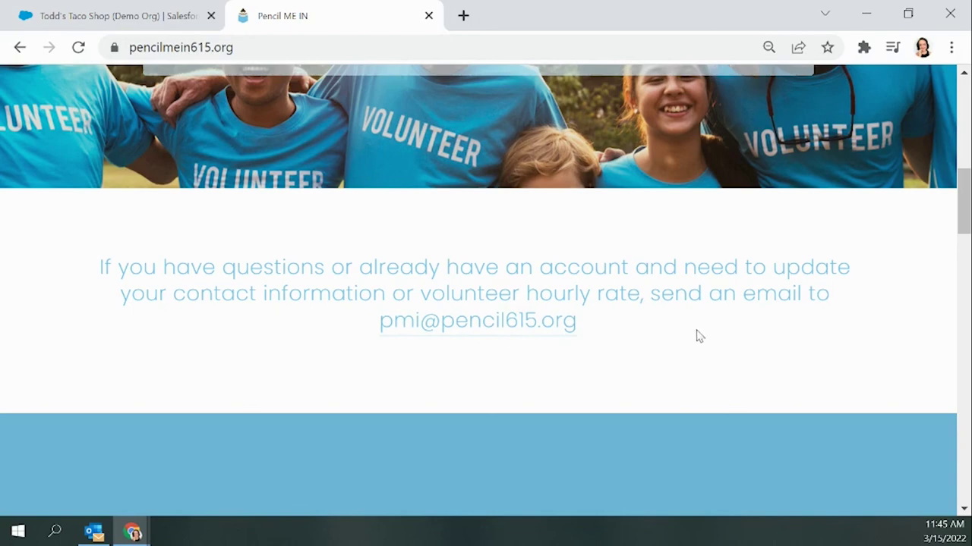
left_click_drag(963, 198, 955, 99)
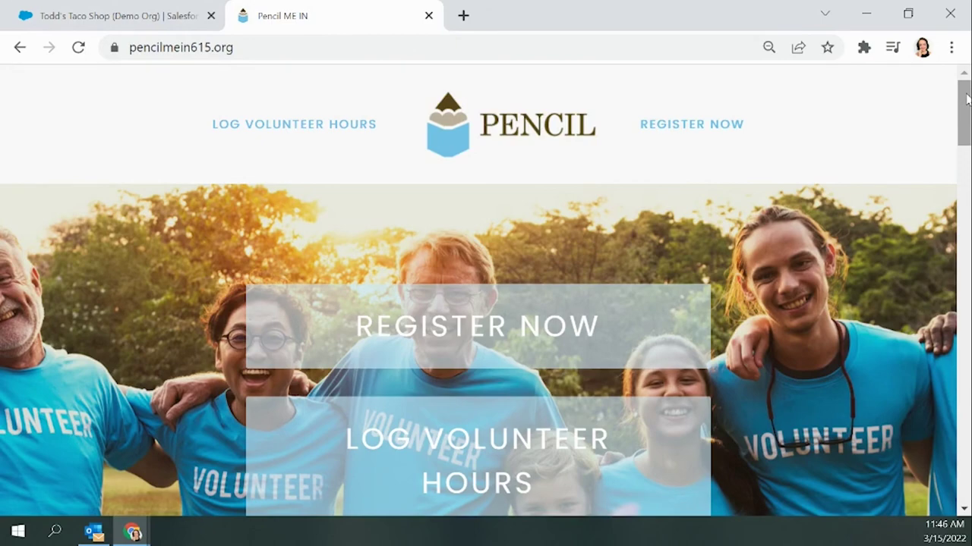
left_click_drag(967, 99, 948, 236)
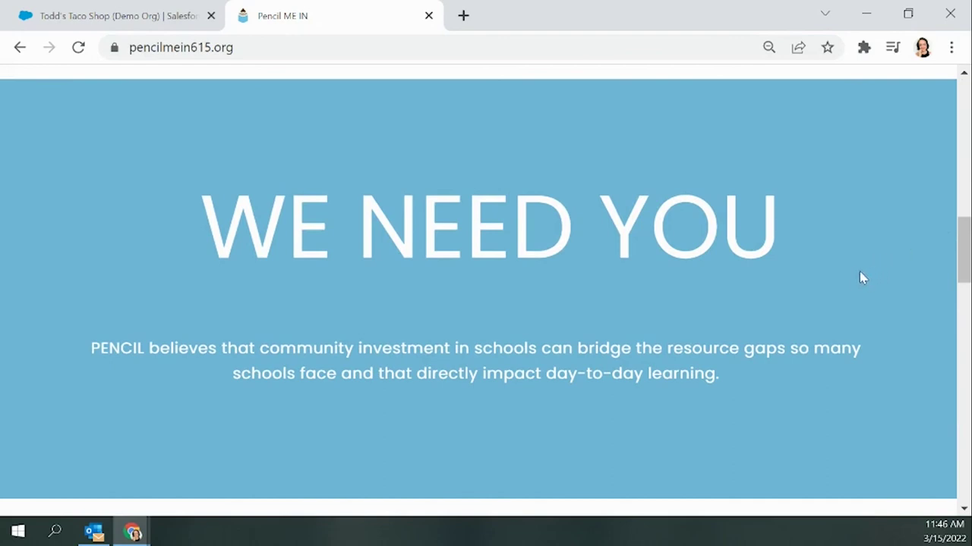